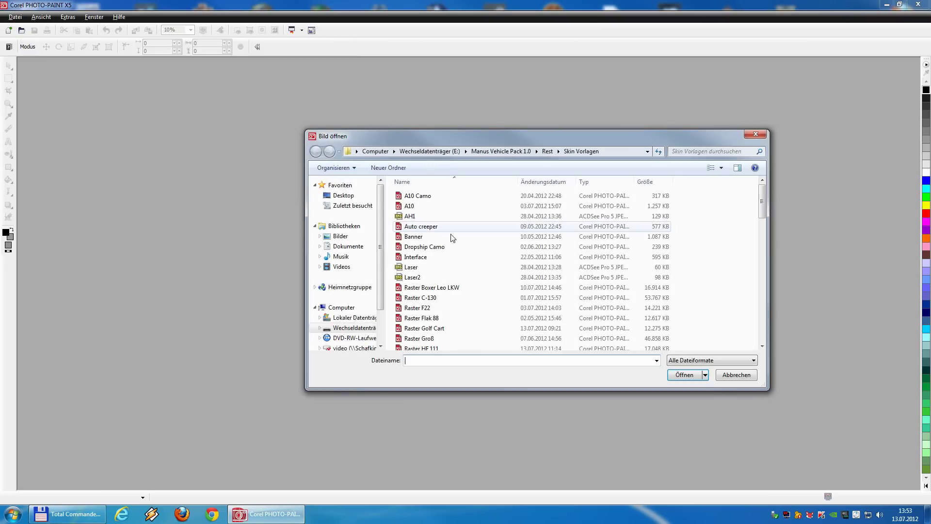
Open the Raster klein image, a pink and grey checkerboard block grid
drag(758, 211, 759, 234)
double_click(420, 272)
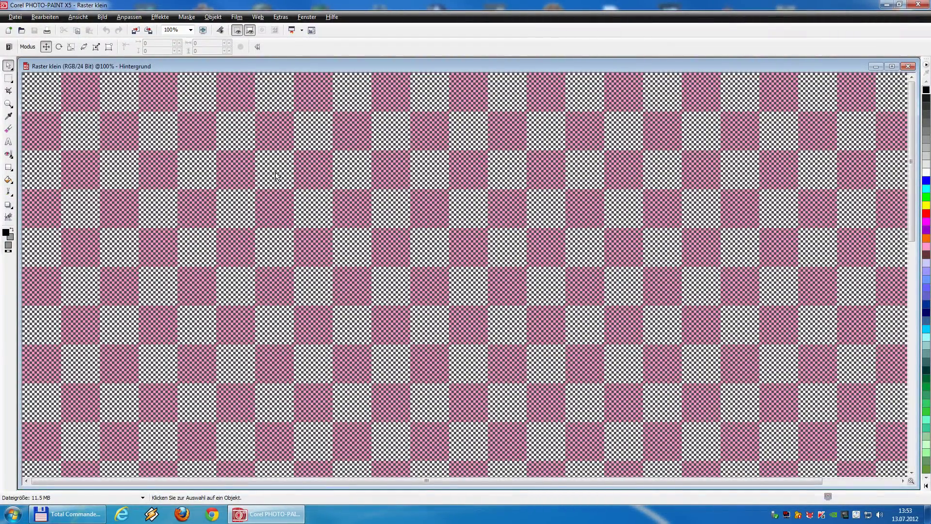
Zoom in and out on the Raster klein grid with the mouse wheel
scroll(278, 175, down, 1)
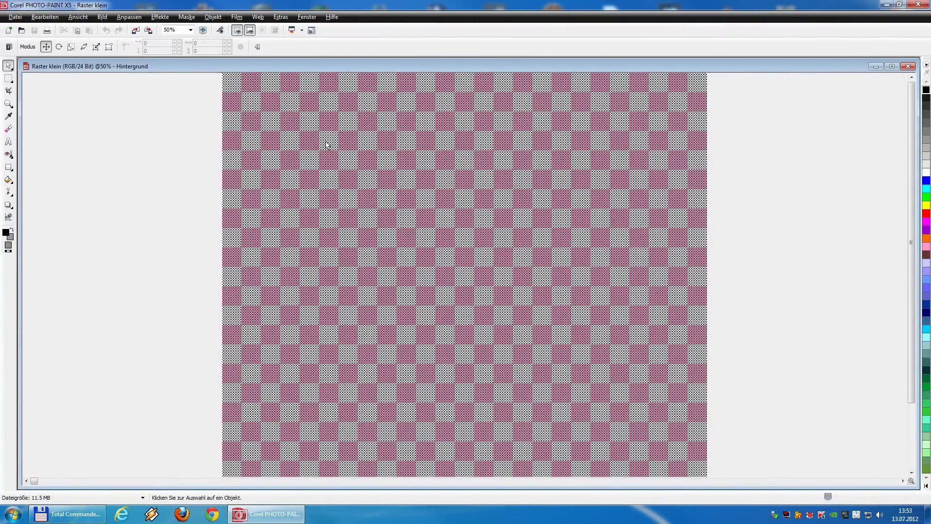
scroll(339, 142, up, 2)
scroll(342, 144, up, 1)
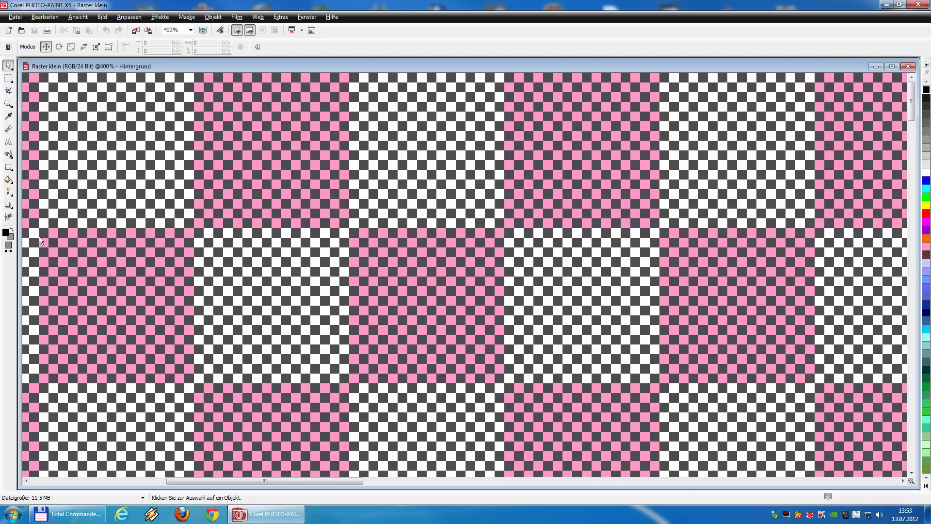
scroll(256, 285, down, 3)
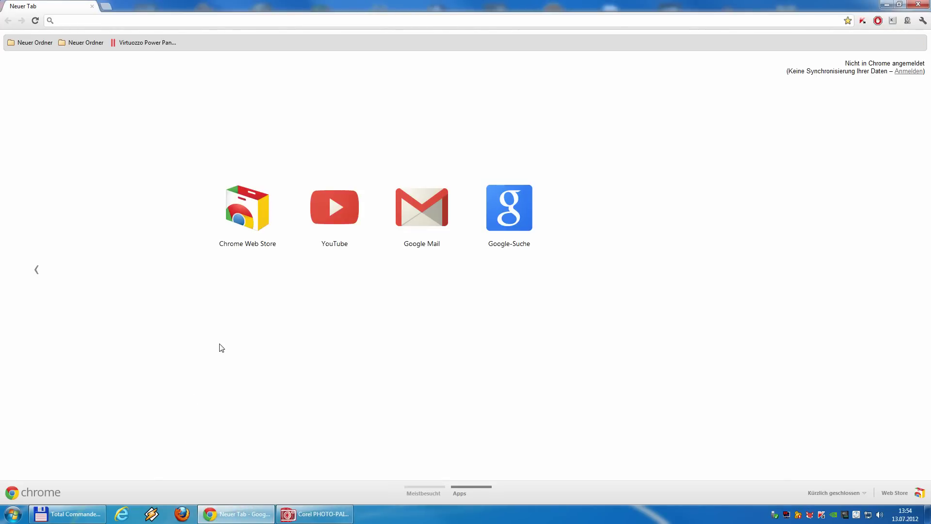
Search Google for 'golf cart' and switch to image results
text(golf cart)
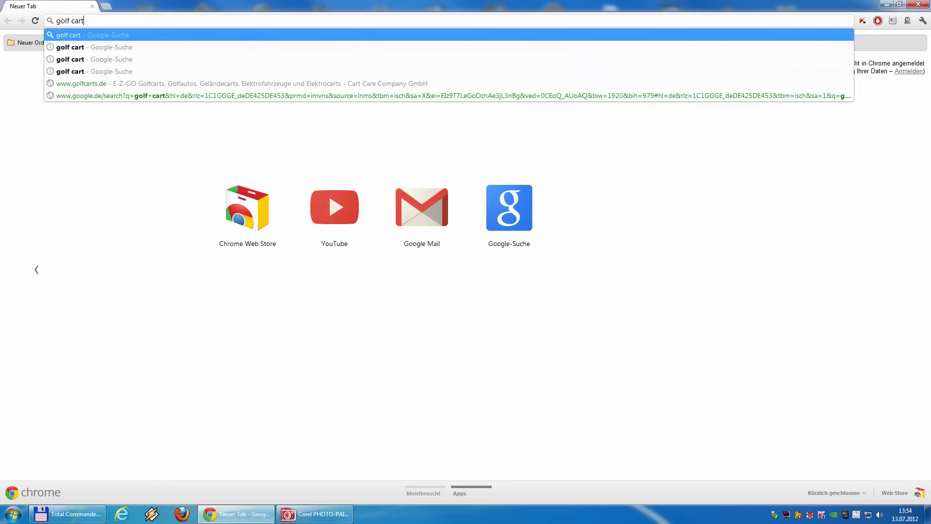
key(Return)
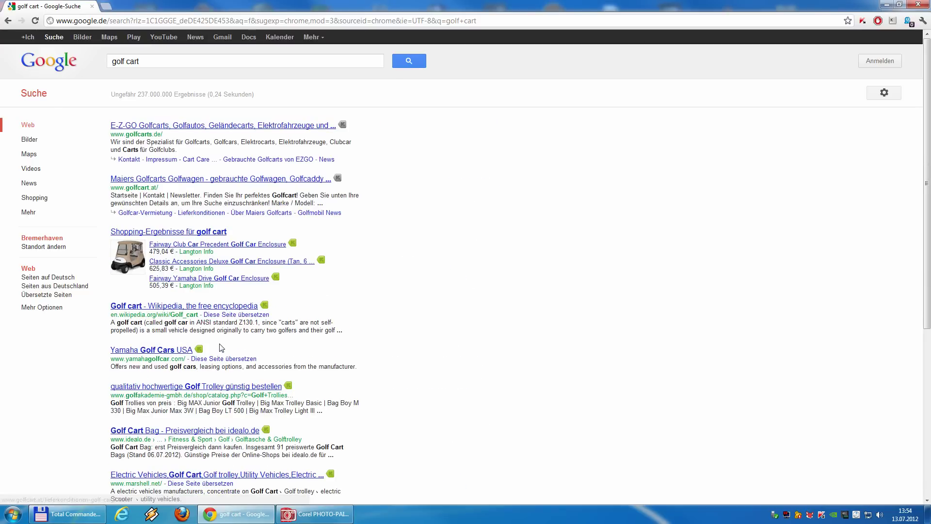
click(29, 141)
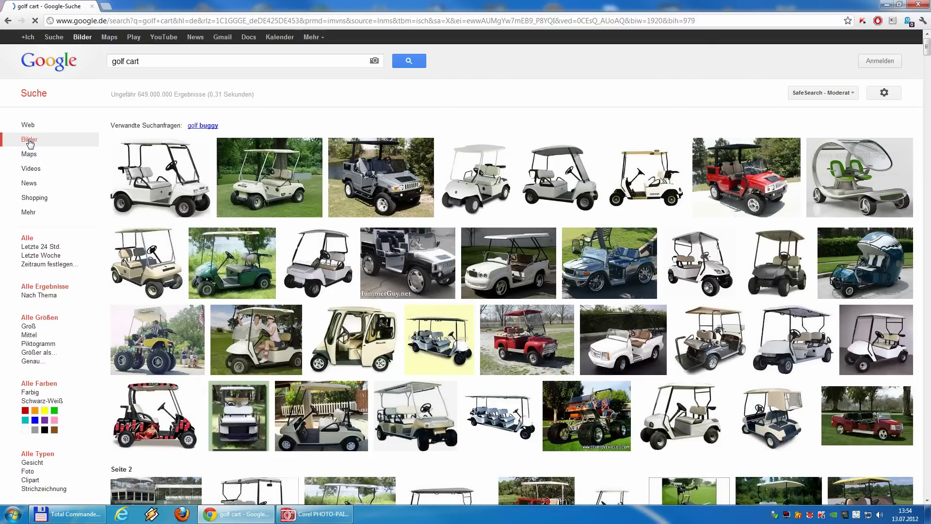
scroll(467, 303, down, 8)
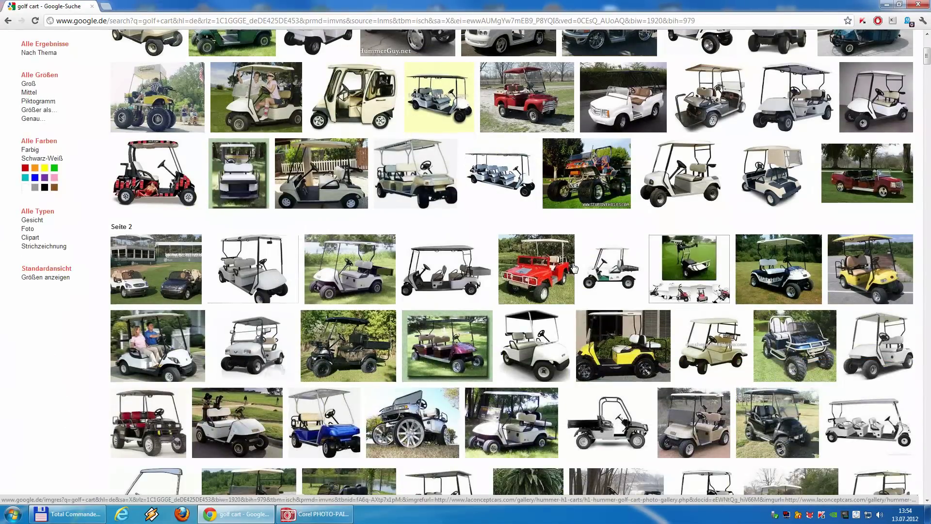
scroll(574, 267, down, 3)
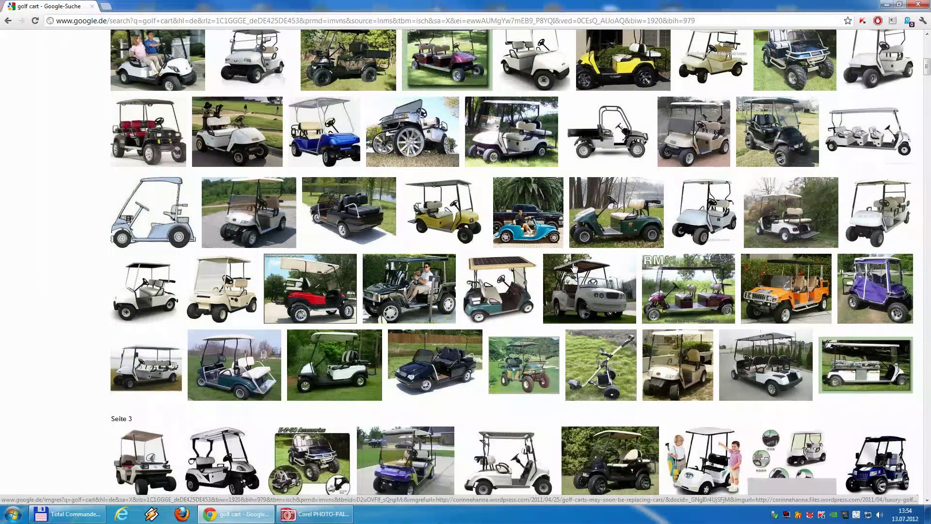
scroll(574, 267, up, 5)
scroll(574, 267, up, 6)
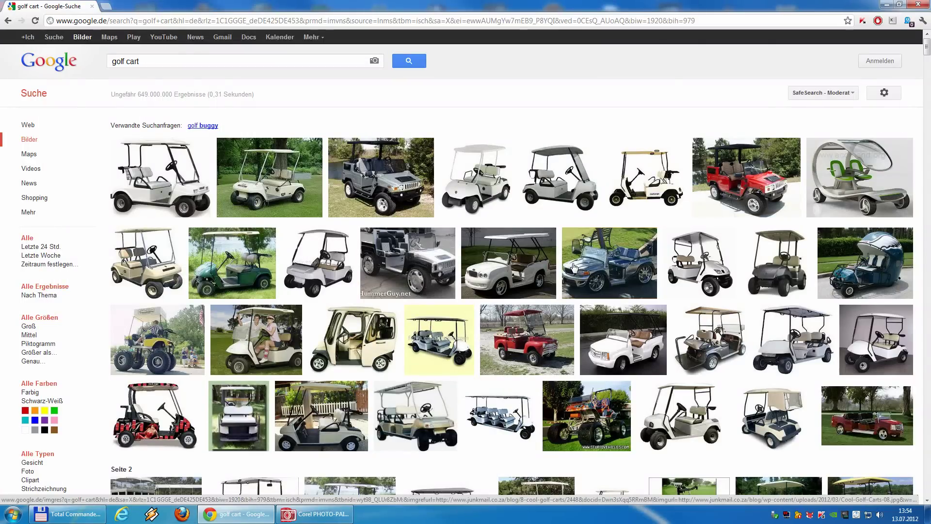
Refine the image search to 'golf cart schematic'
key(Tab)
click(140, 61)
text(schemat)
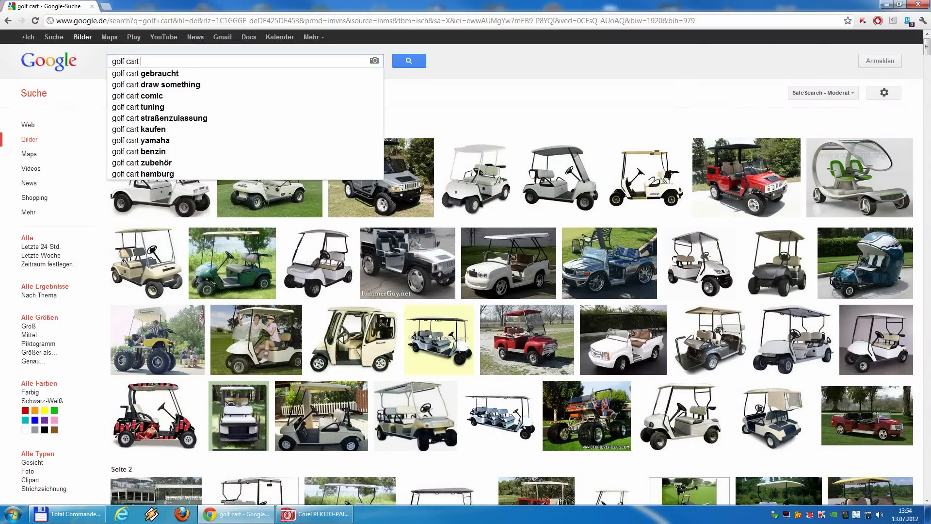
text(ic)
key(Return)
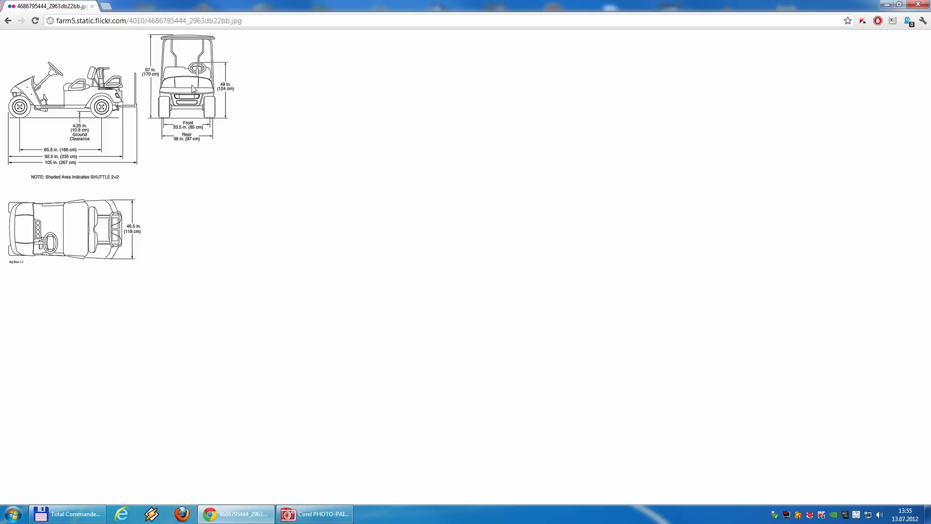
Copy the EZ-Go RXV golf cart dimension drawing with Bild kopieren
right_click(193, 89)
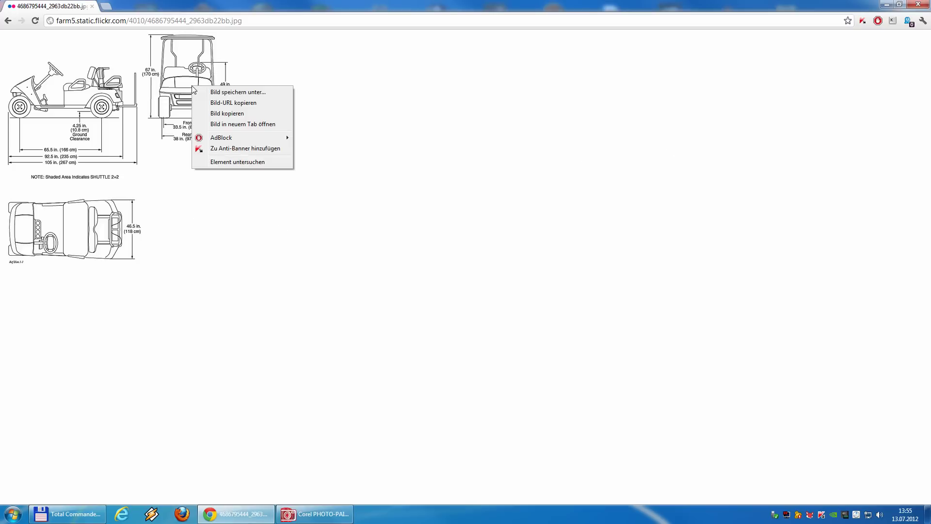
click(235, 115)
Paste the cart drawing onto the grid, move it upper left, and view at 100%
click(318, 514)
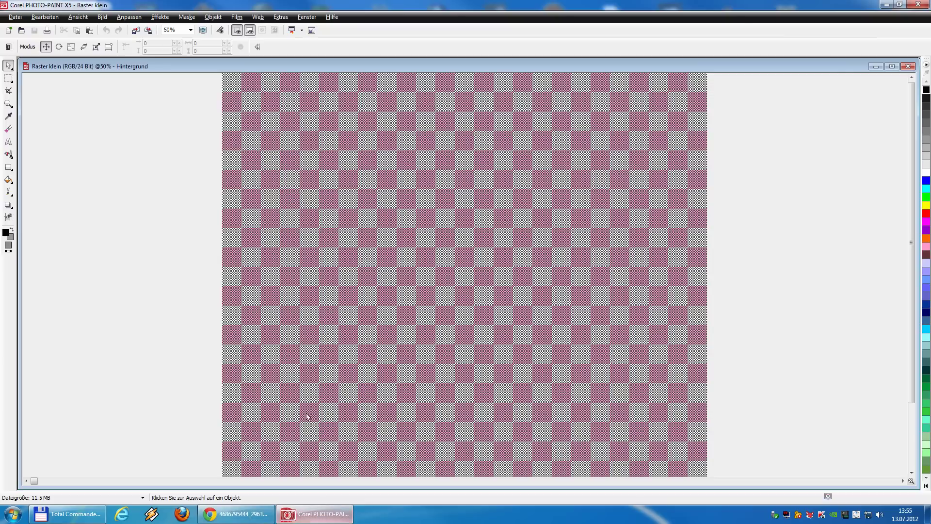
click(90, 31)
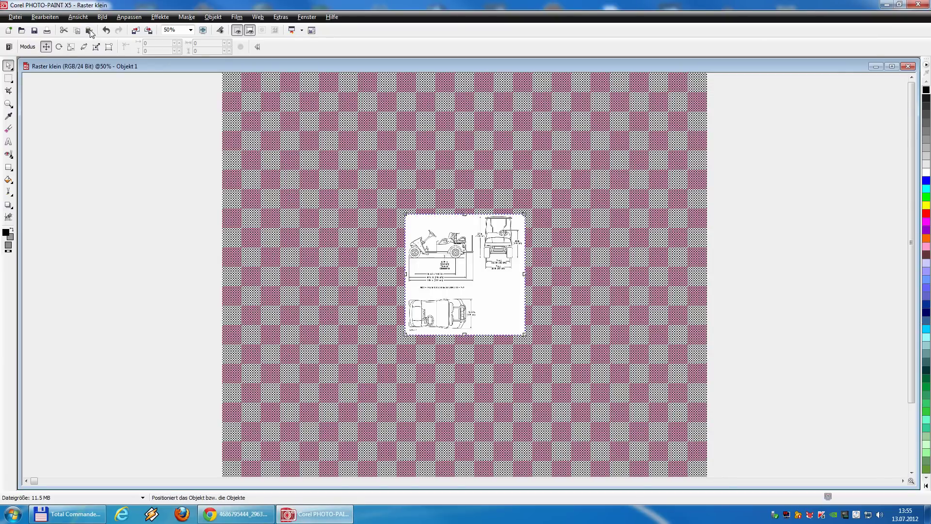
drag(493, 297, 396, 214)
key(ctrl+1)
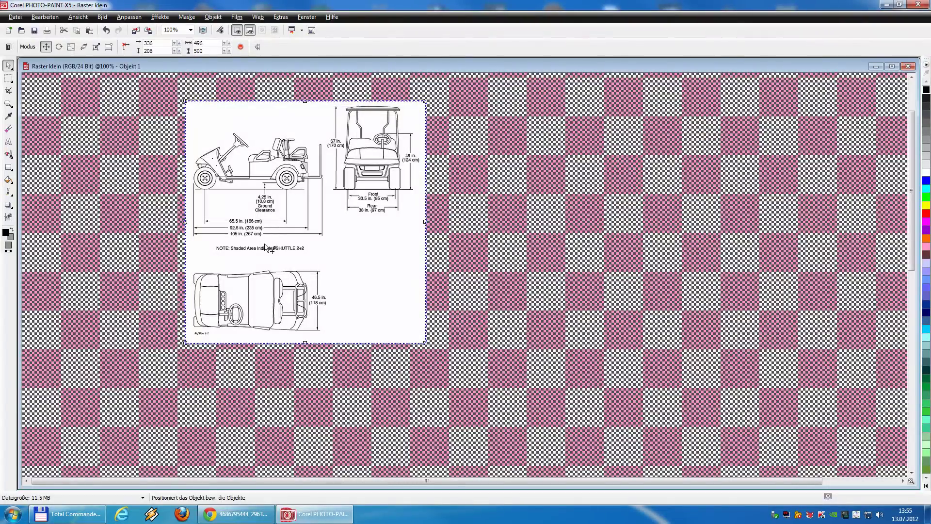
Delete the drawing's white background selected with the Zauberstabmaske tool
click(12, 81)
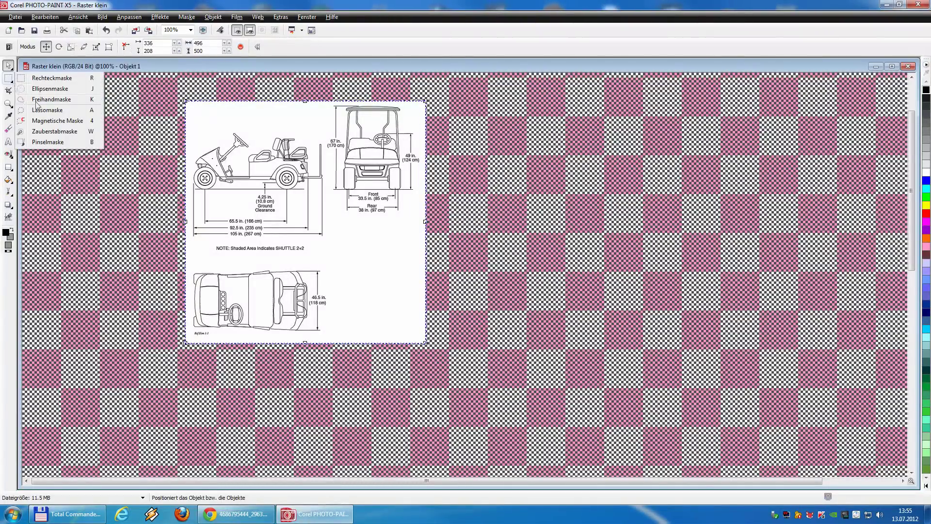
click(51, 133)
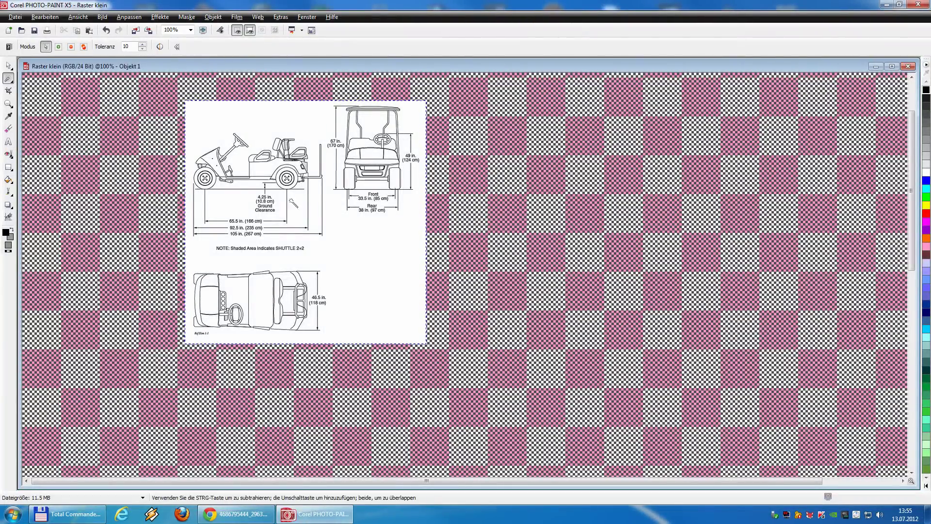
click(389, 266)
key(Delete)
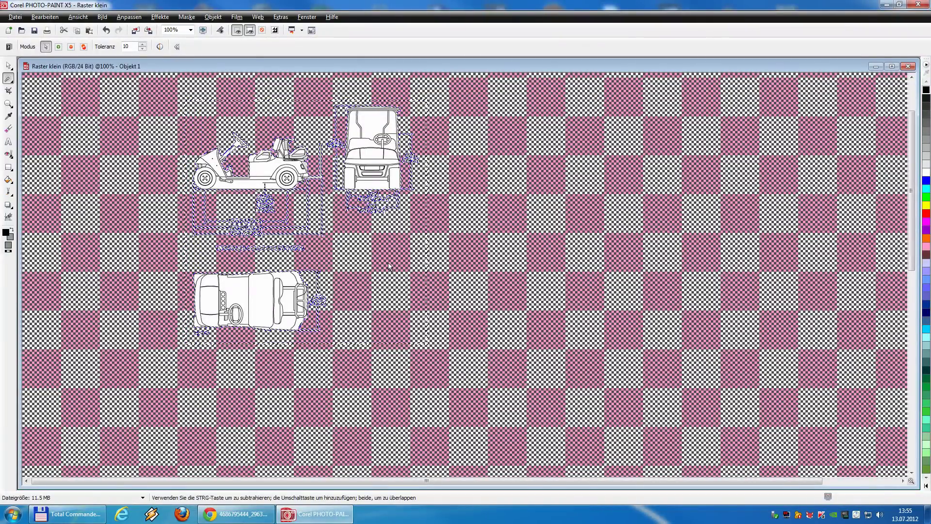
Mask the remaining white areas around the side view, front bumper and windshield
click(241, 187)
click(368, 189)
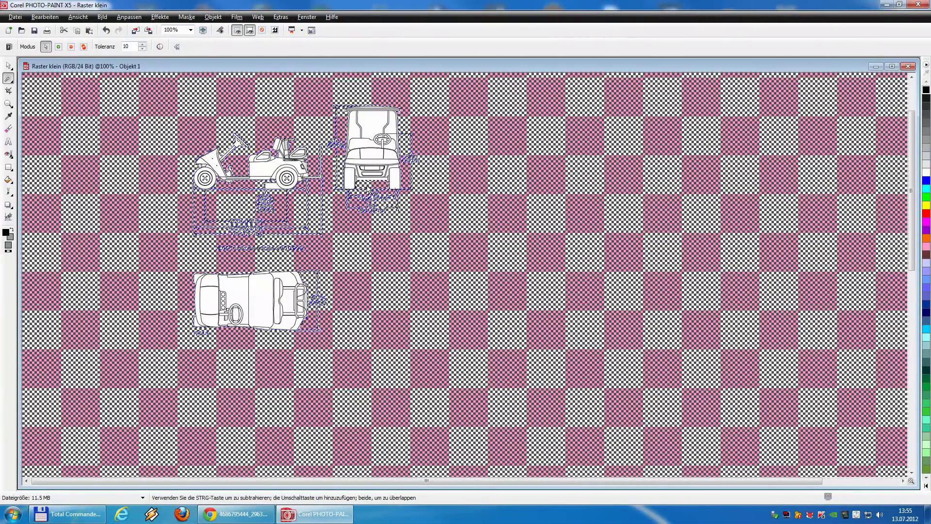
shift+click(369, 129)
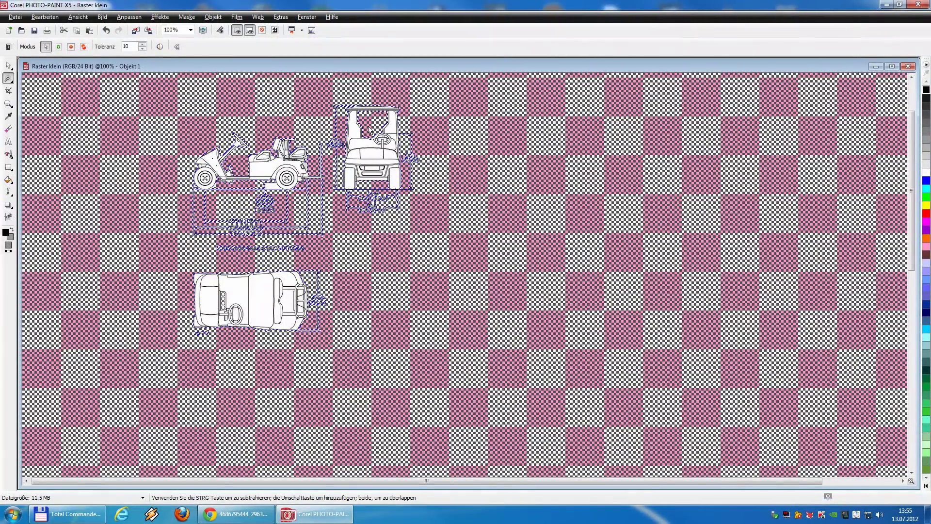
shift+click(355, 132)
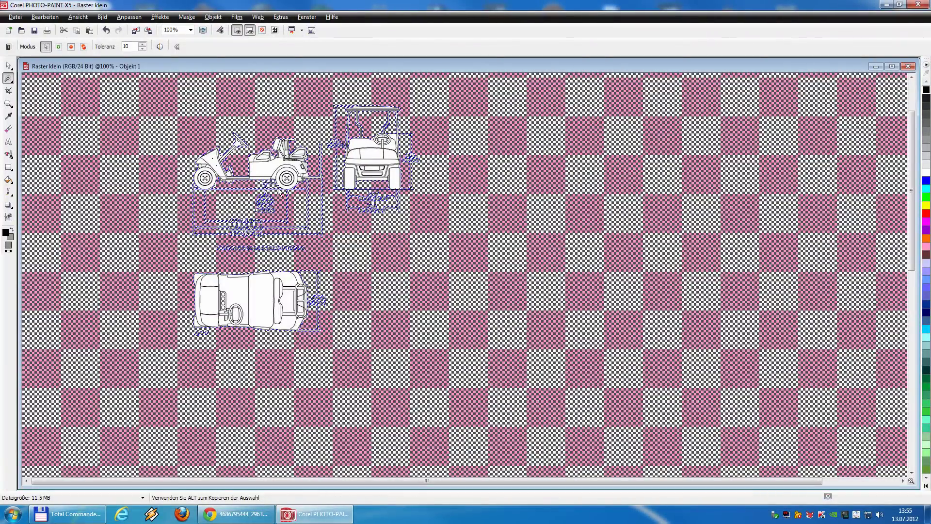
Move the cart drawing right on the grid and nudge it into place
click(8, 65)
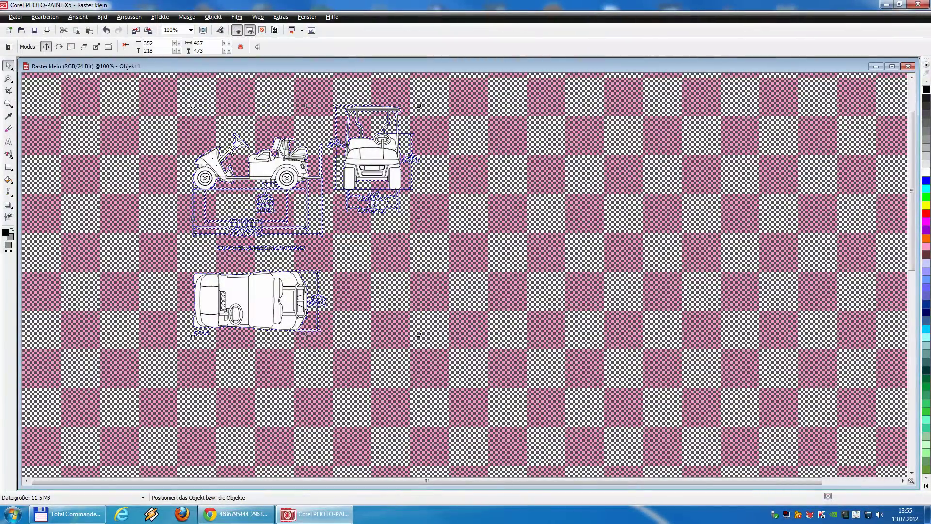
drag(241, 159, 397, 162)
scroll(420, 169, up, 1)
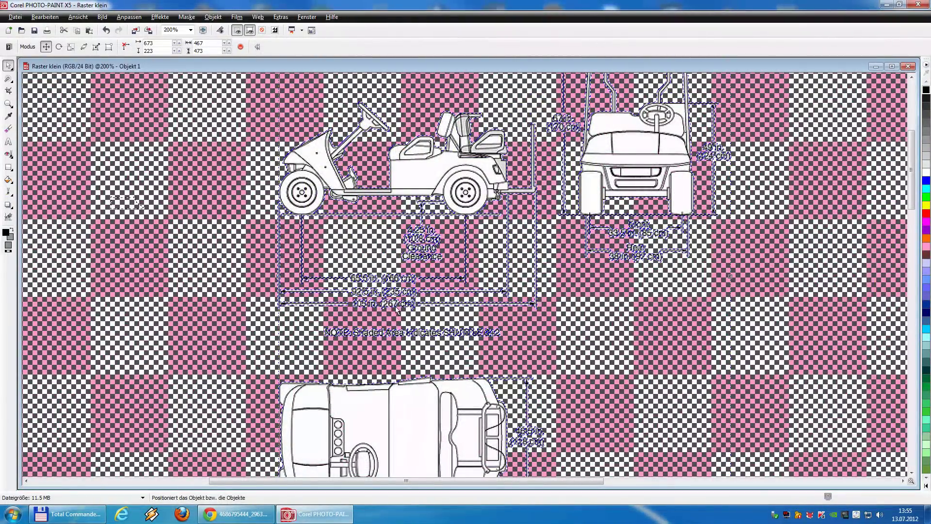
drag(425, 182, 394, 186)
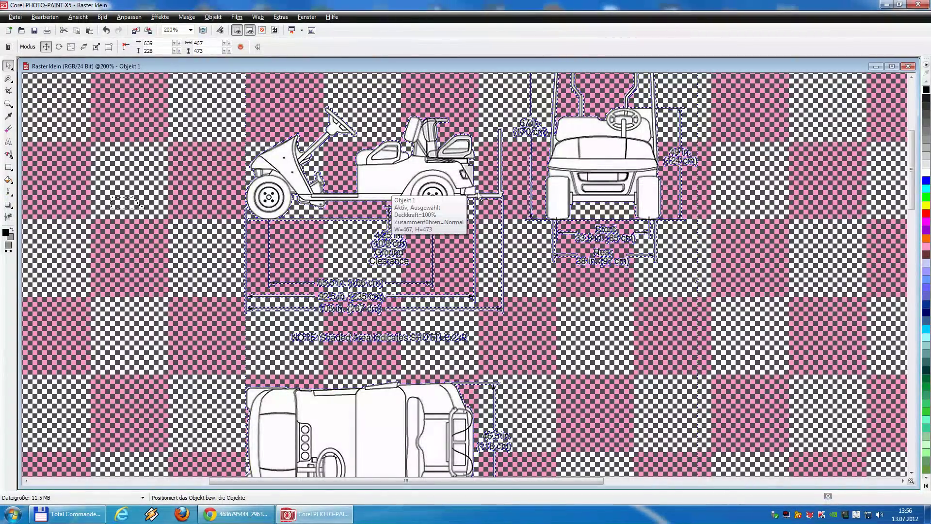
scroll(448, 276, down, 3)
scroll(339, 412, up, 3)
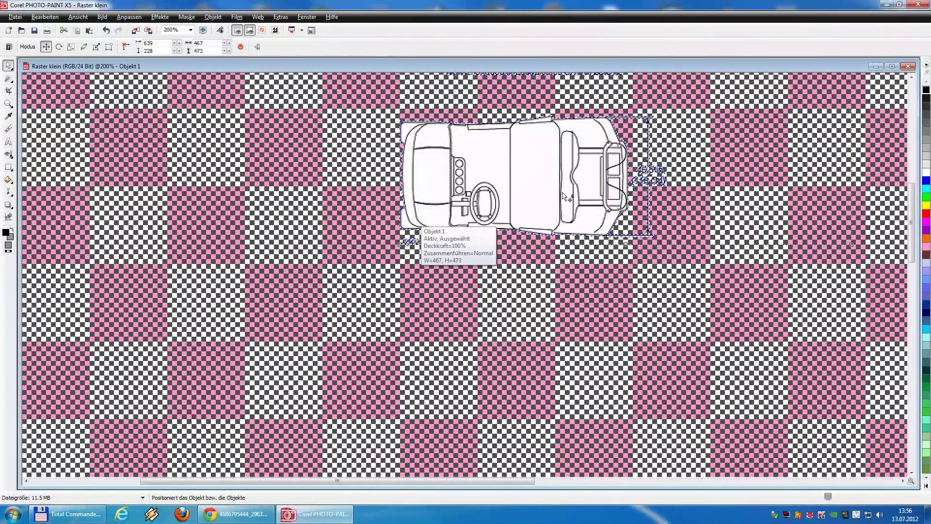
scroll(429, 206, down, 1)
scroll(457, 151, up, 1)
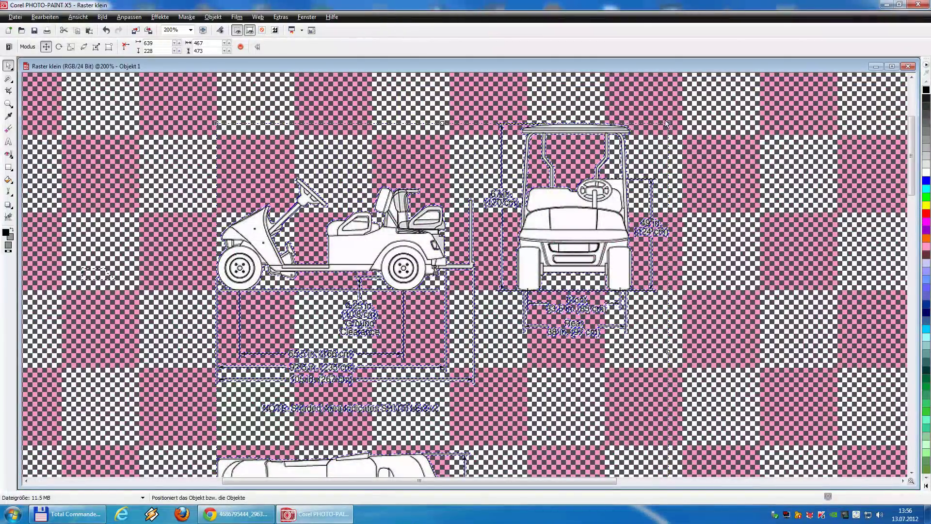
Scale the cart drawing up in three steps to about 564 by 571 pixels
drag(668, 122, 712, 94)
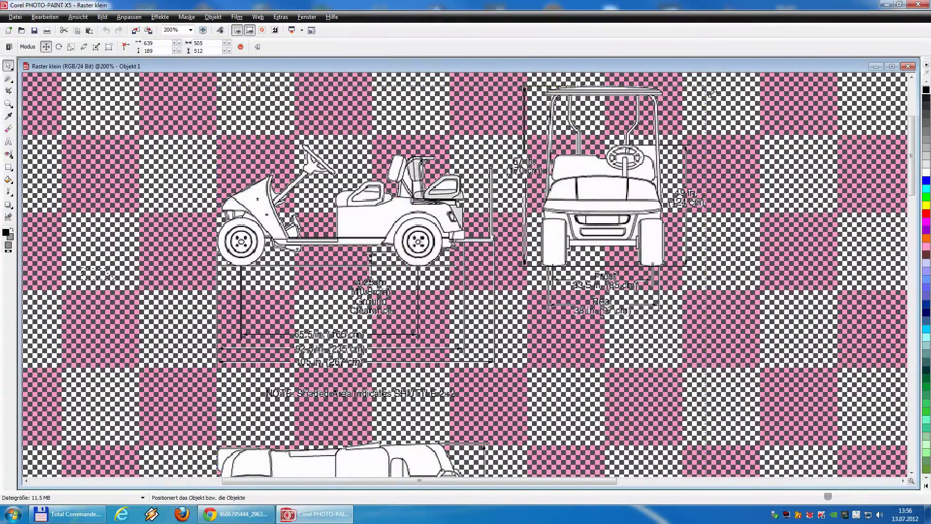
scroll(351, 312, down, 5)
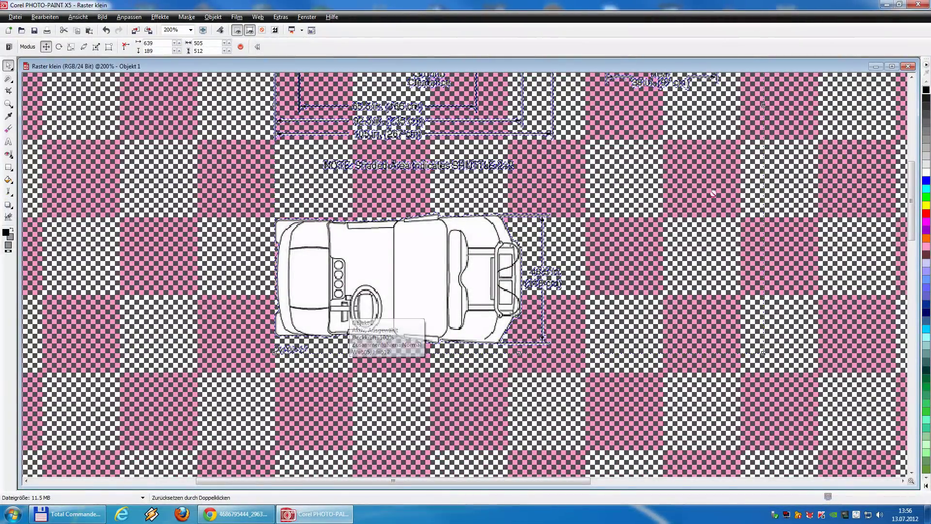
scroll(713, 193, down, 1)
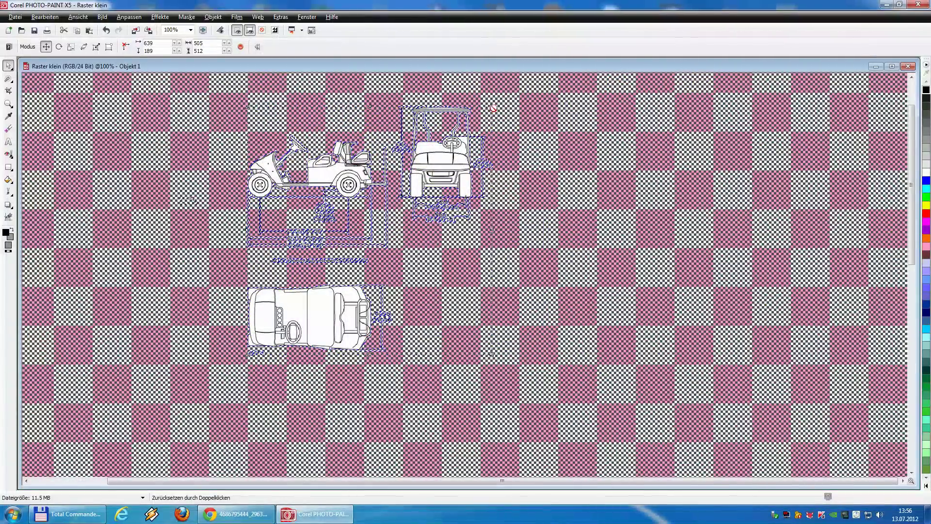
scroll(493, 108, up, 1)
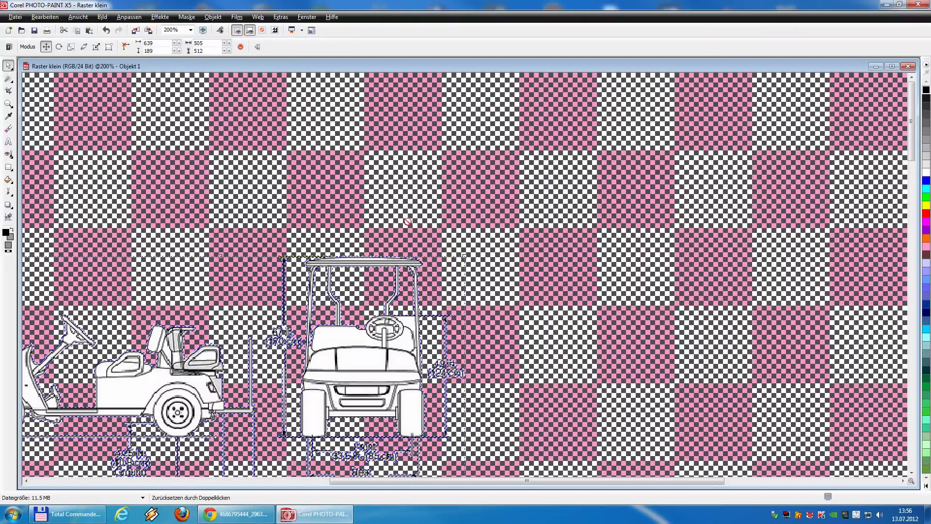
drag(464, 254, 497, 226)
scroll(496, 226, down, 1)
scroll(496, 227, up, 1)
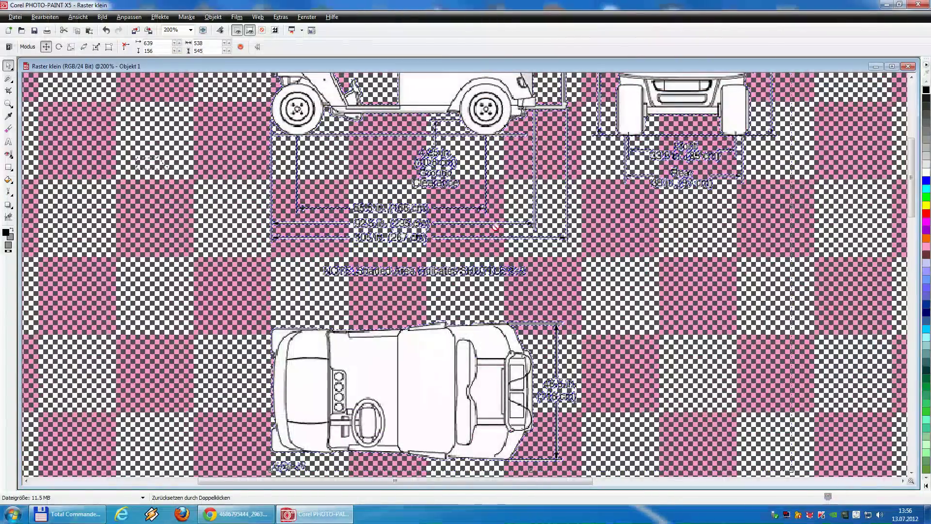
scroll(485, 208, down, 1)
scroll(455, 160, up, 1)
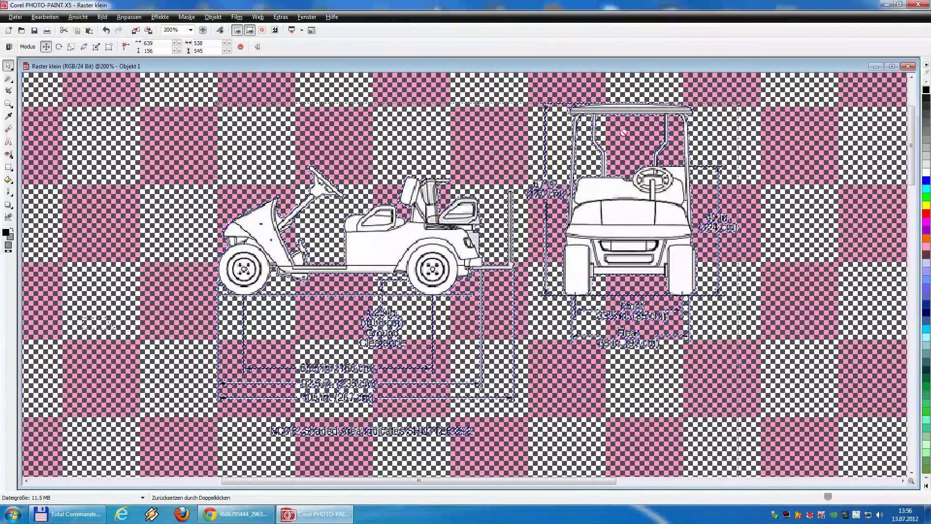
drag(739, 103, 764, 78)
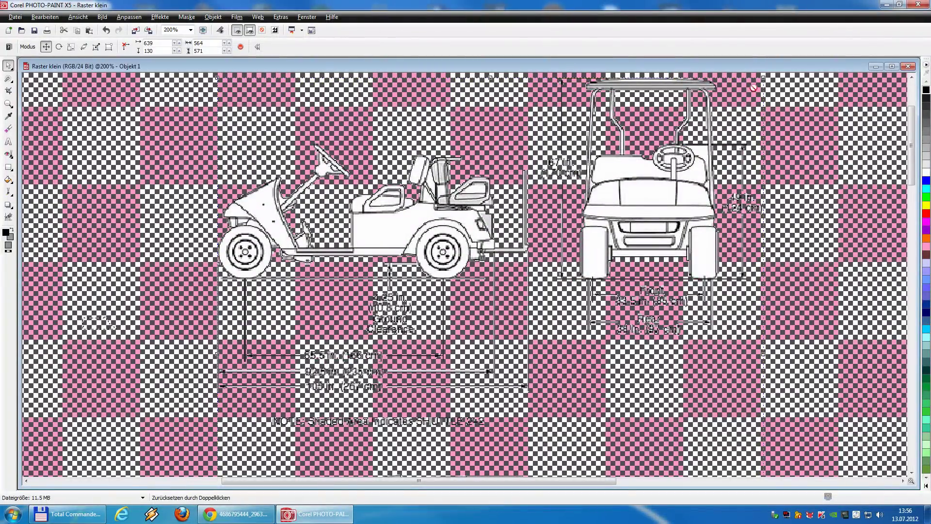
scroll(675, 188, down, 1)
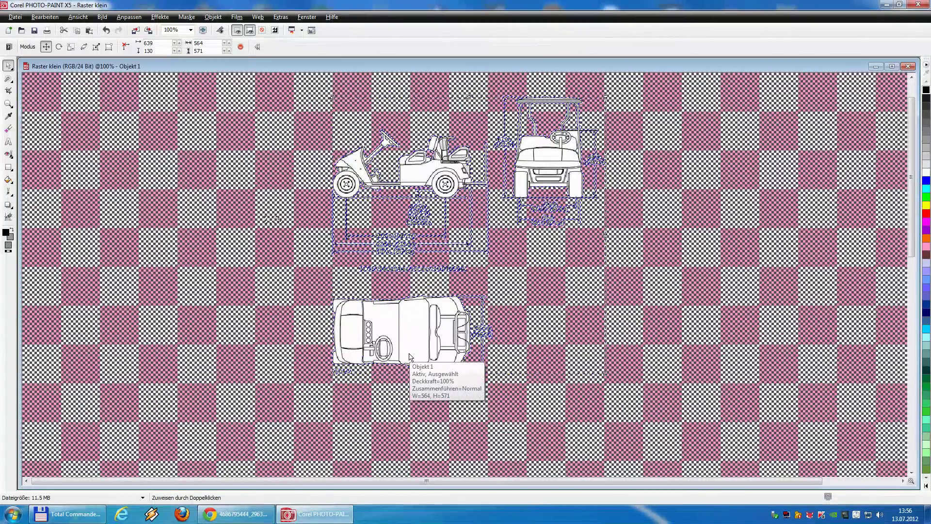
Apply the transformation with Zuweisen and shift the drawing down to about 639, 194
drag(409, 354, 418, 353)
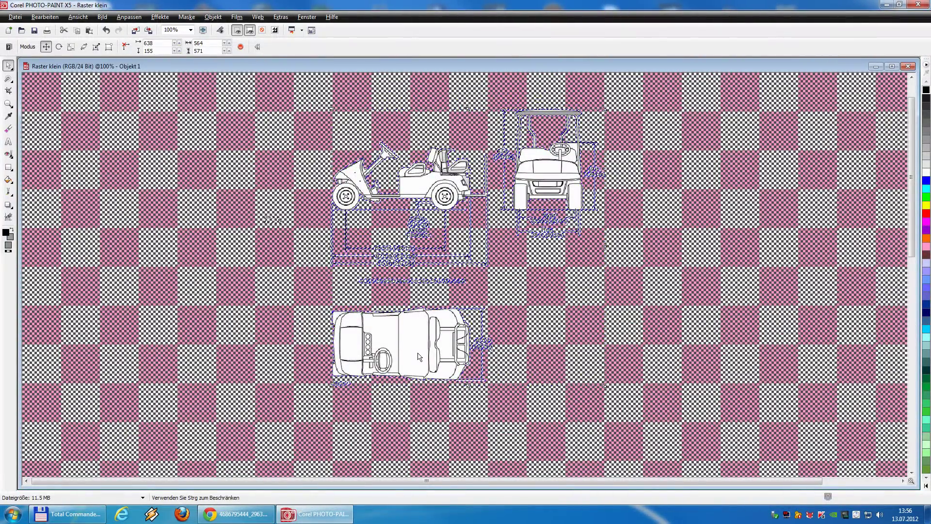
right_click(418, 352)
click(440, 361)
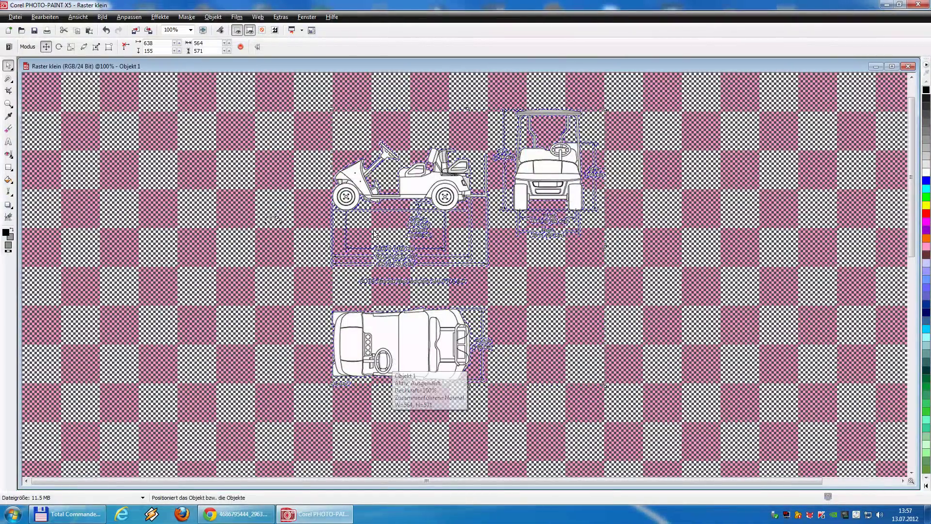
drag(378, 195, 379, 213)
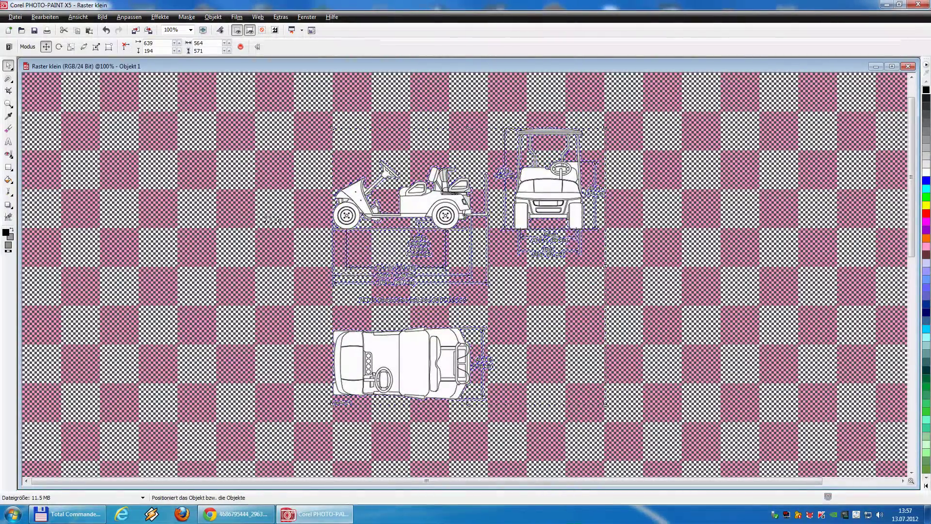
Draw grey filled rectangles over the side view's front and rear wheels
click(9, 167)
scroll(351, 249, up, 1)
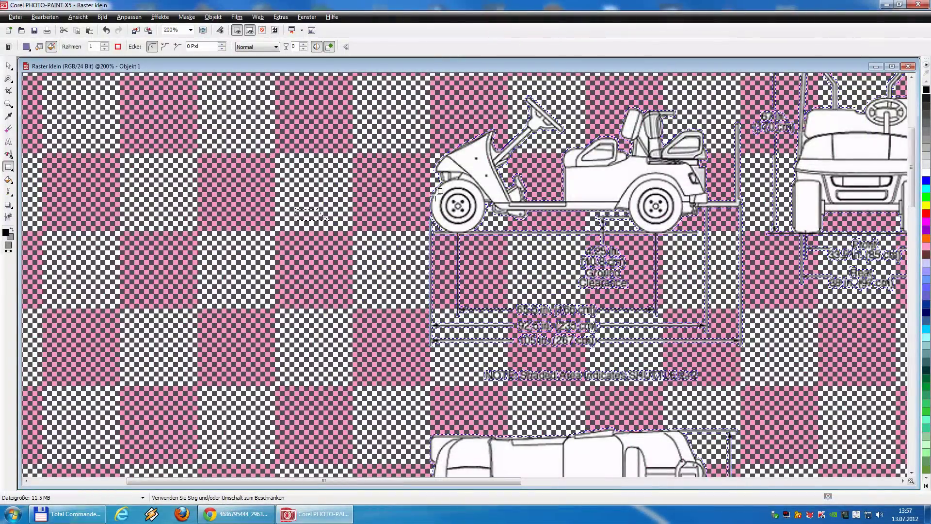
drag(431, 182, 485, 232)
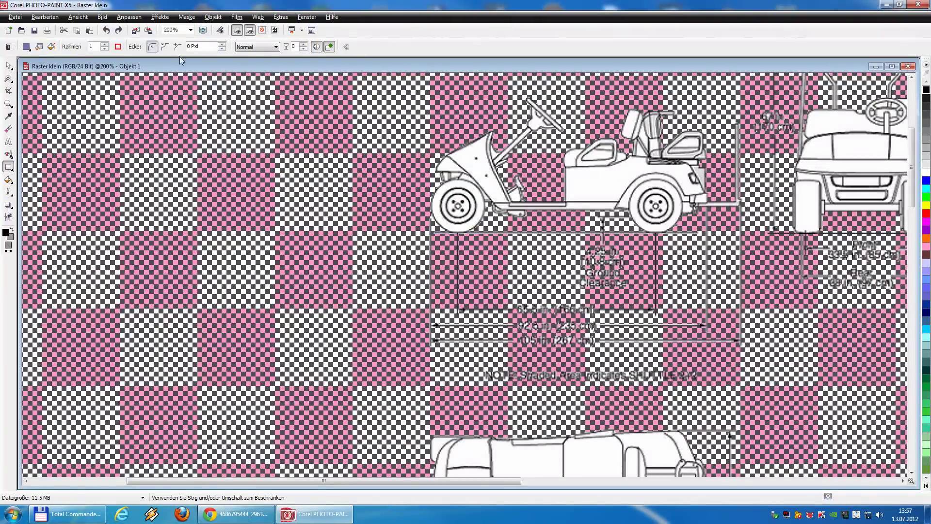
key(ctrl+m)
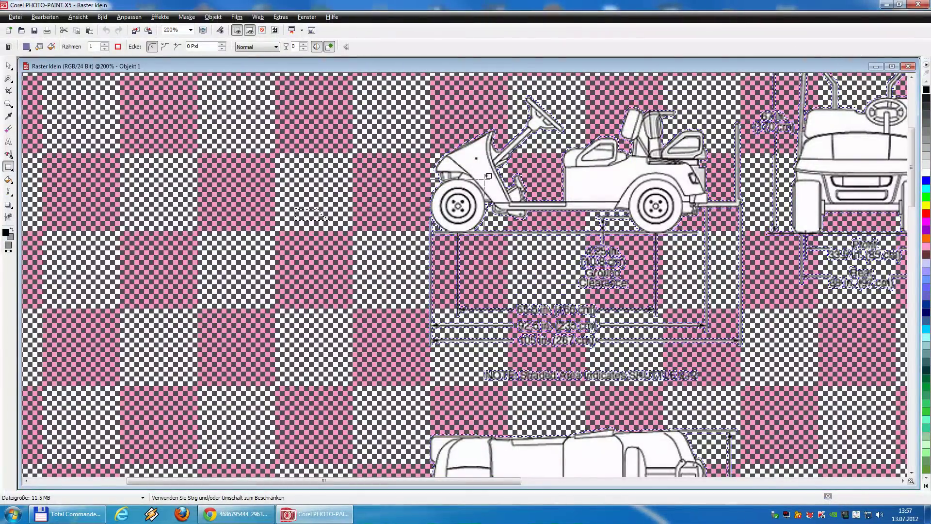
drag(485, 180, 431, 232)
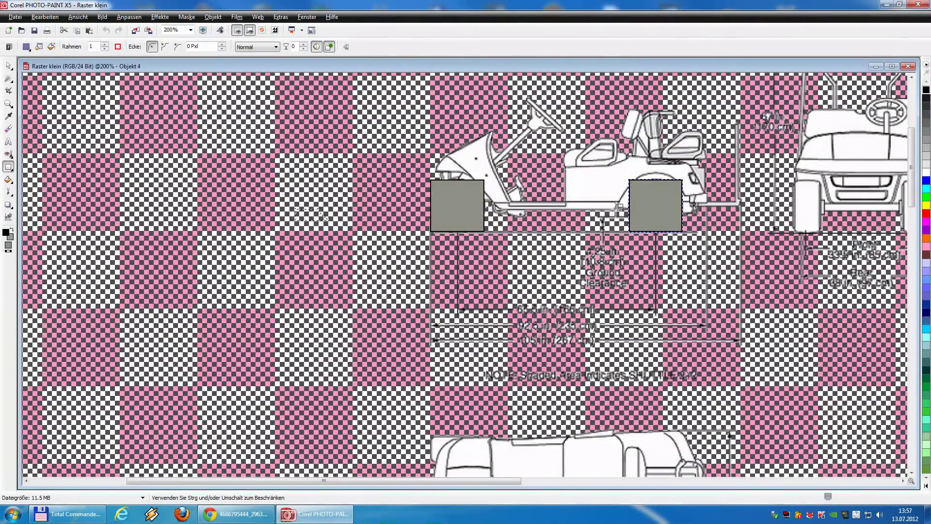
Block out the side view's chassis, middle body, rear and hood with grey rectangles
drag(621, 209, 619, 209)
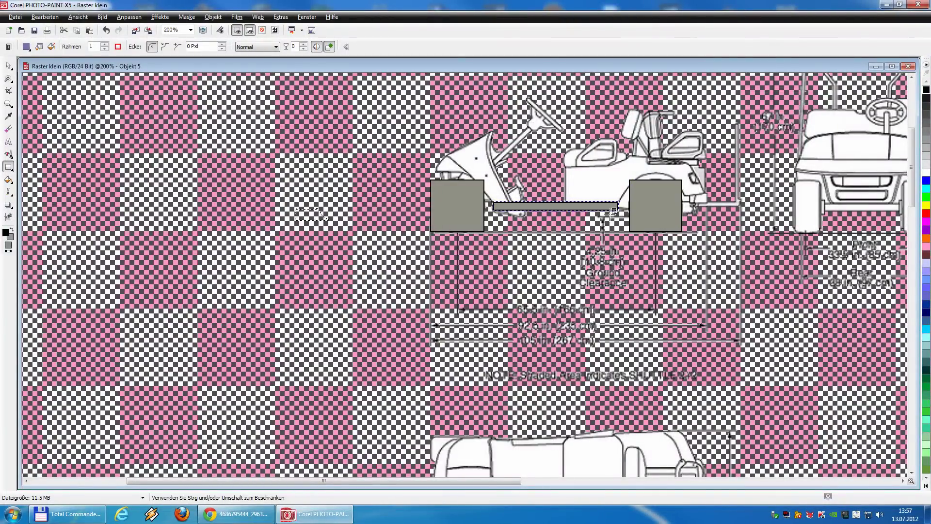
drag(566, 167, 622, 201)
drag(624, 168, 705, 195)
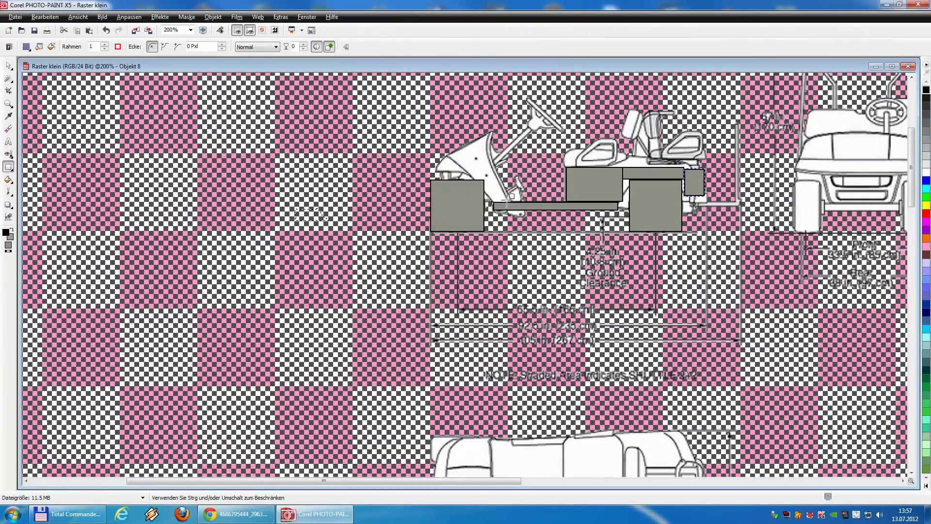
drag(509, 203, 489, 173)
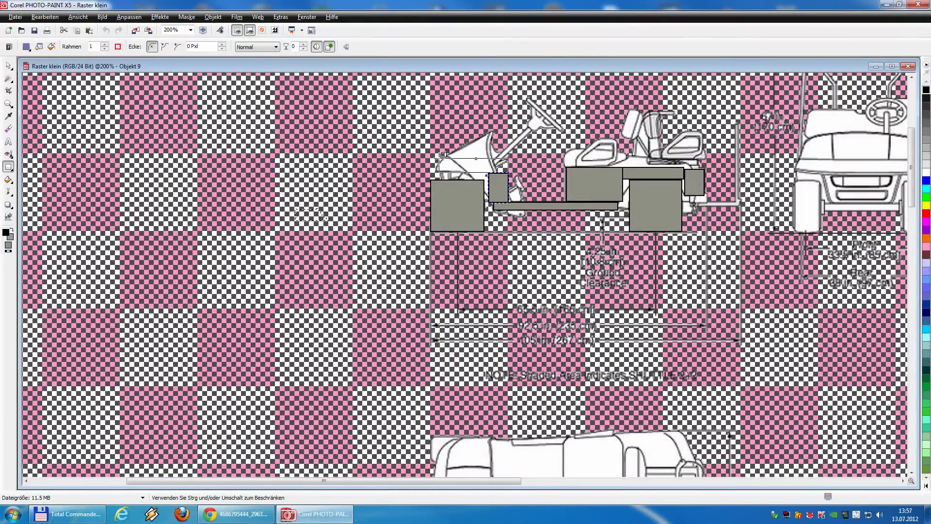
drag(438, 157, 439, 159)
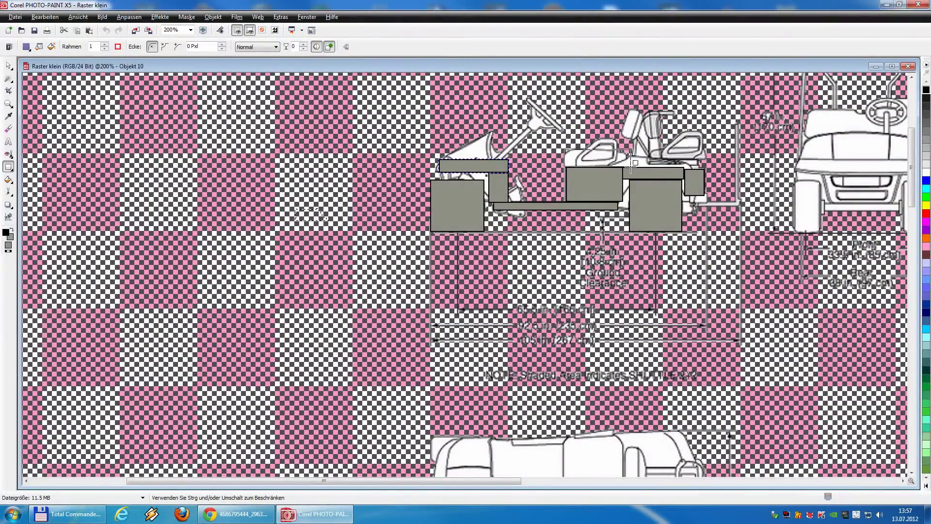
Add grey blocks for the seat and seat back, then cover the front view's left wheel
drag(631, 167, 564, 149)
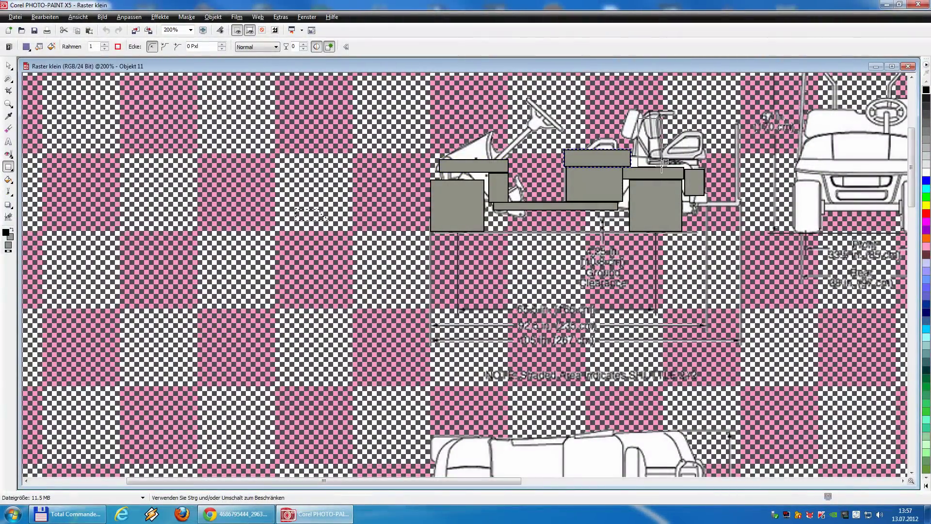
drag(662, 166, 638, 117)
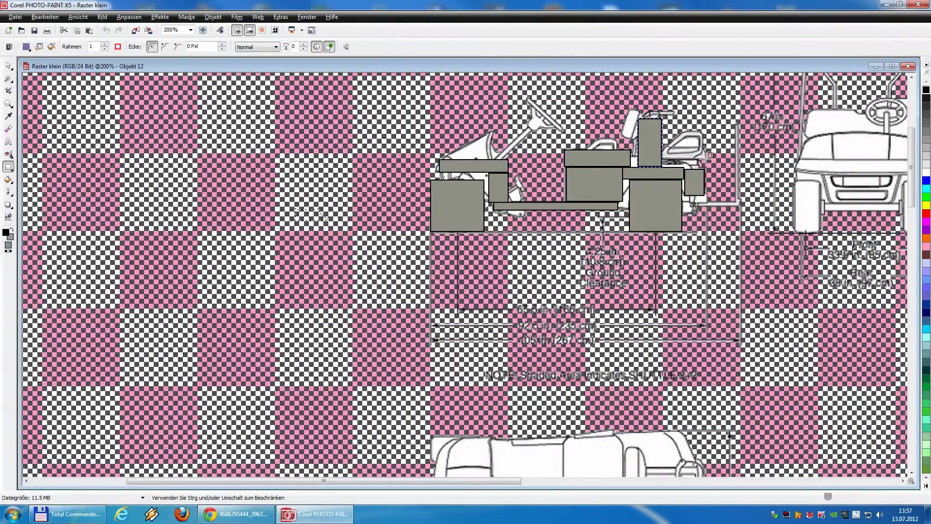
drag(706, 159, 662, 146)
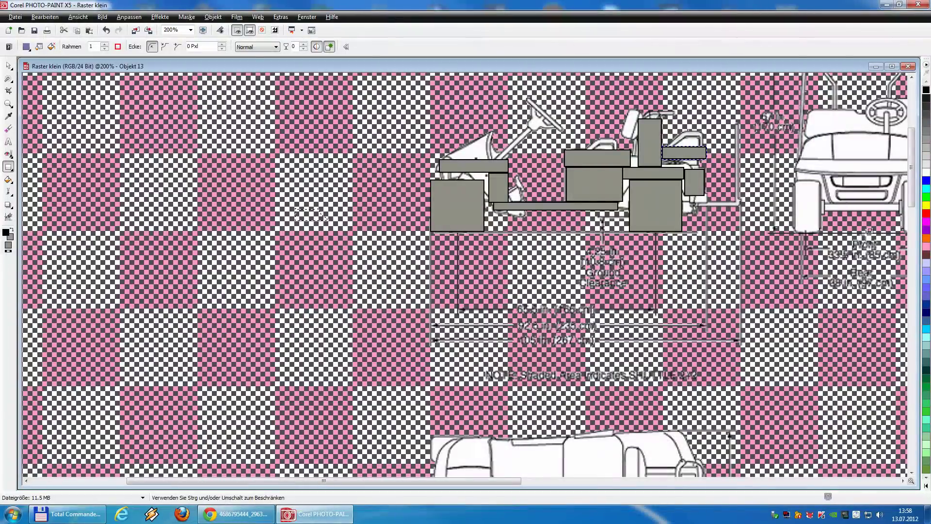
drag(416, 483, 510, 483)
mouse_move(586, 180)
mouse_down()
mouse_move(619, 244)
mouse_move(614, 233)
mouse_move(695, 211)
mouse_move(692, 181)
mouse_up()
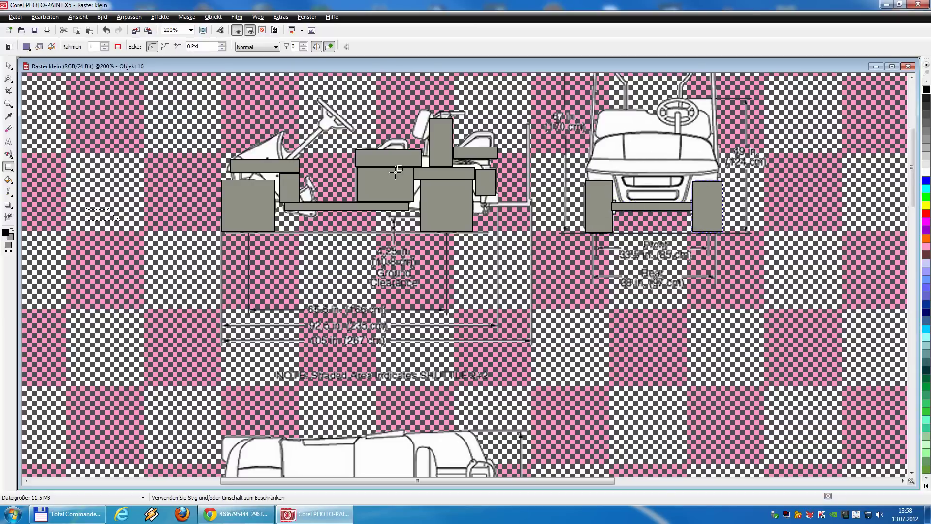
Zoom out to check the grey-blocked side and front cart views on the grid
scroll(574, 193, down, 1)
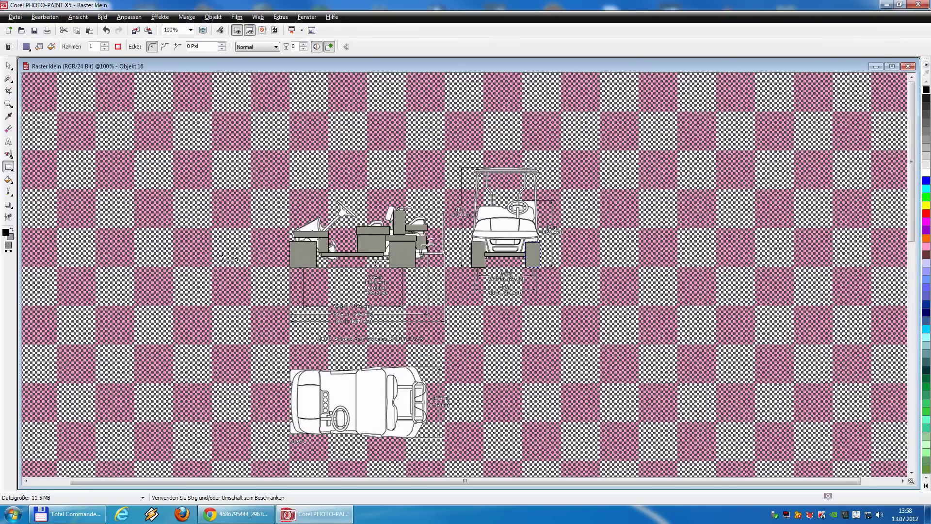
scroll(342, 245, up, 1)
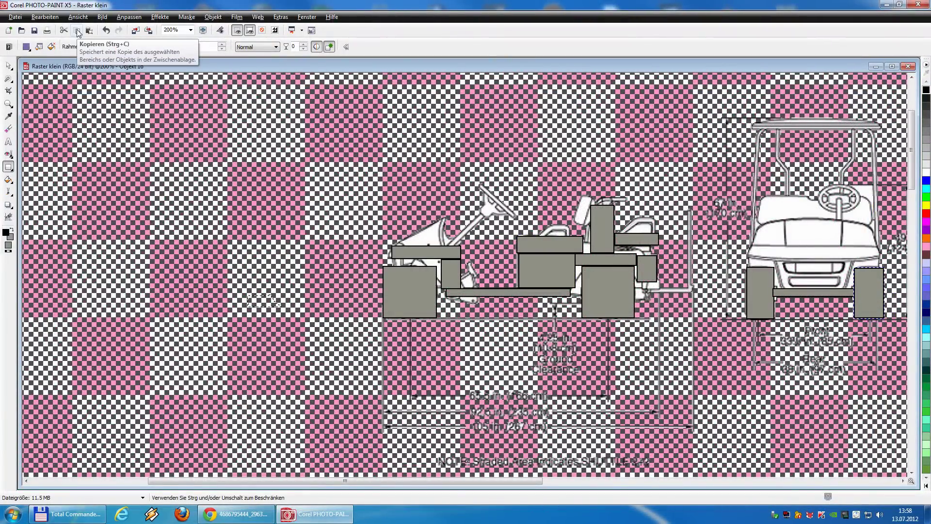
scroll(221, 109, down, 1)
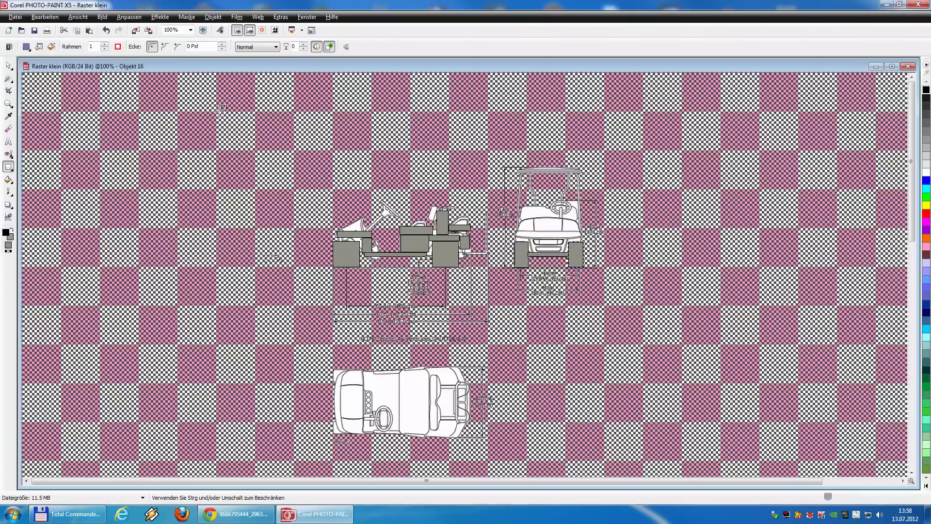